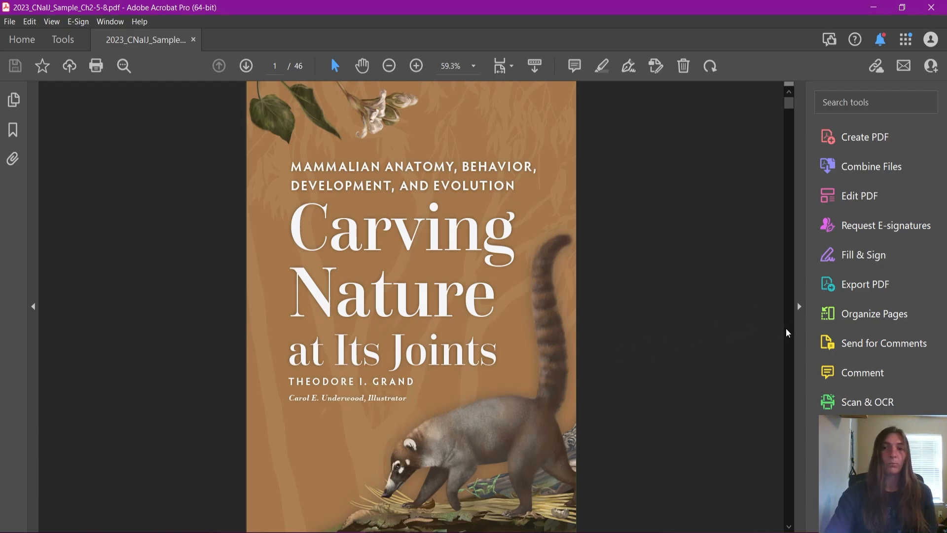
pyautogui.scroll(-5, 786, 333)
pyautogui.scroll(-5, 786, 333)
pyautogui.scroll(-5, 785, 332)
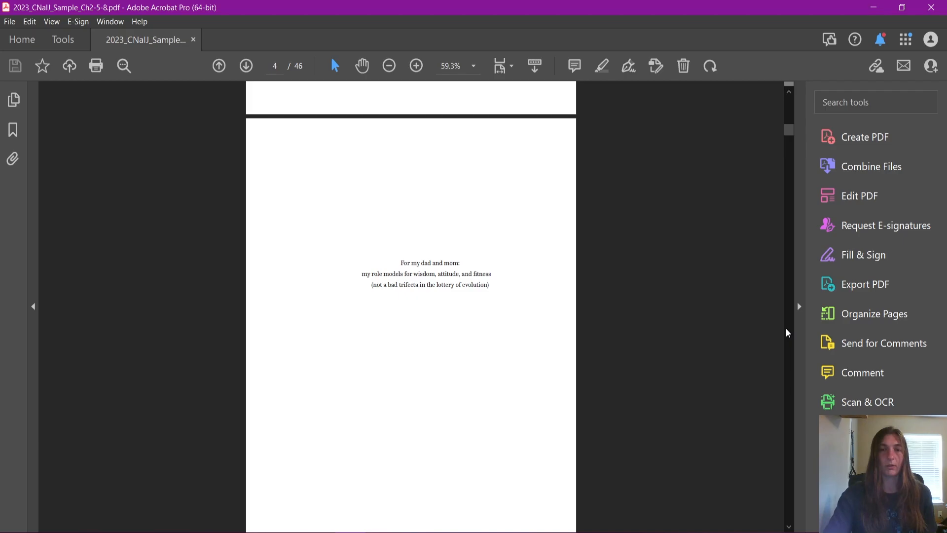
pyautogui.scroll(-5, 786, 332)
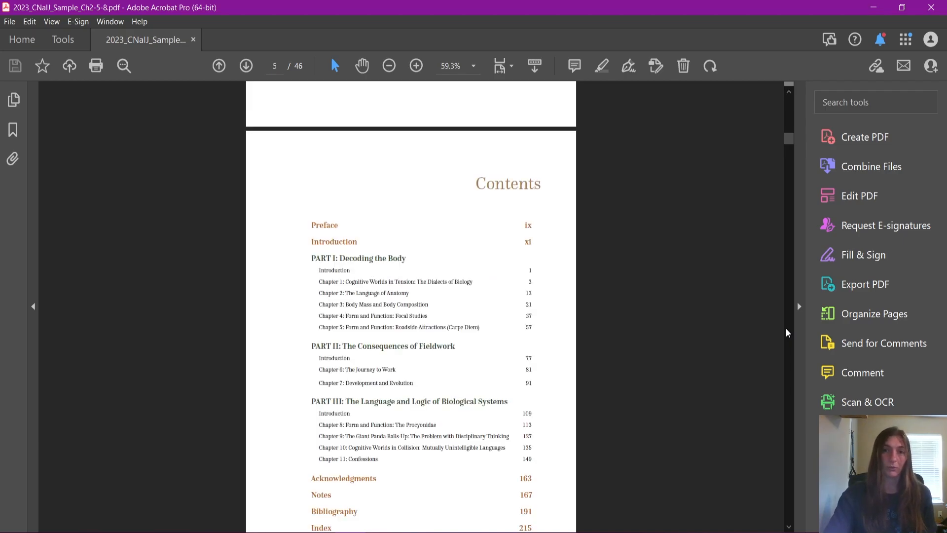
pyautogui.scroll(5, 785, 119)
pyautogui.scroll(5, 786, 114)
pyautogui.scroll(2, 787, 108)
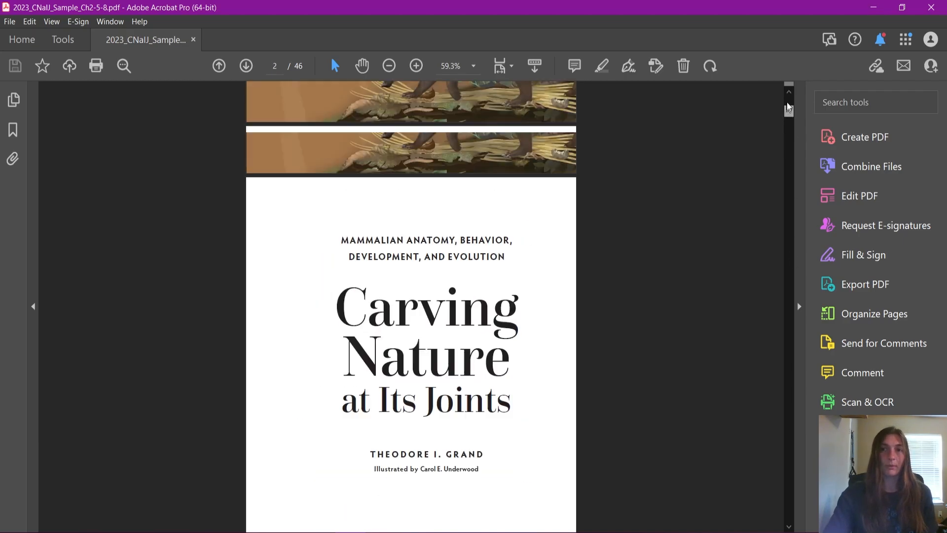
pyautogui.scroll(3, 789, 97)
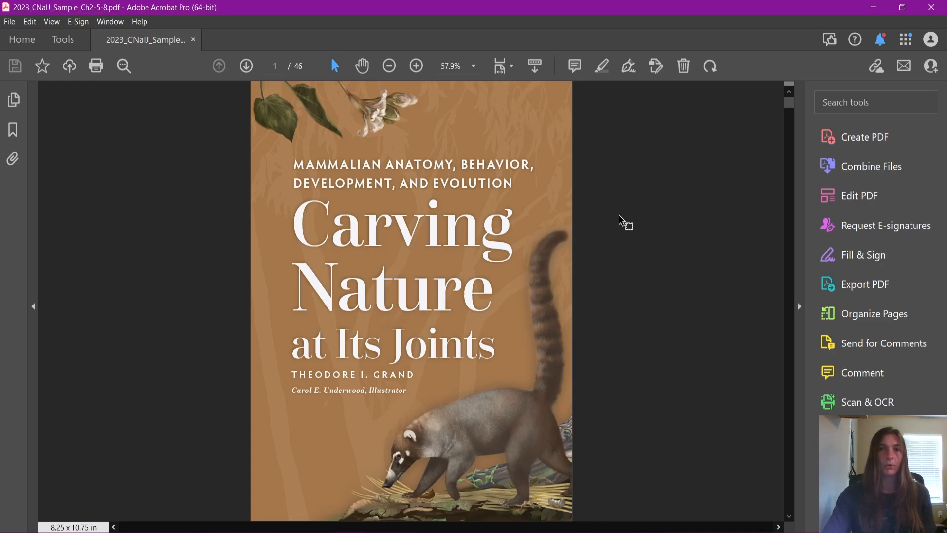
# Start adding a new watermark from the Edit PDF toolset's Watermark menu.
pyautogui.click(851, 201)
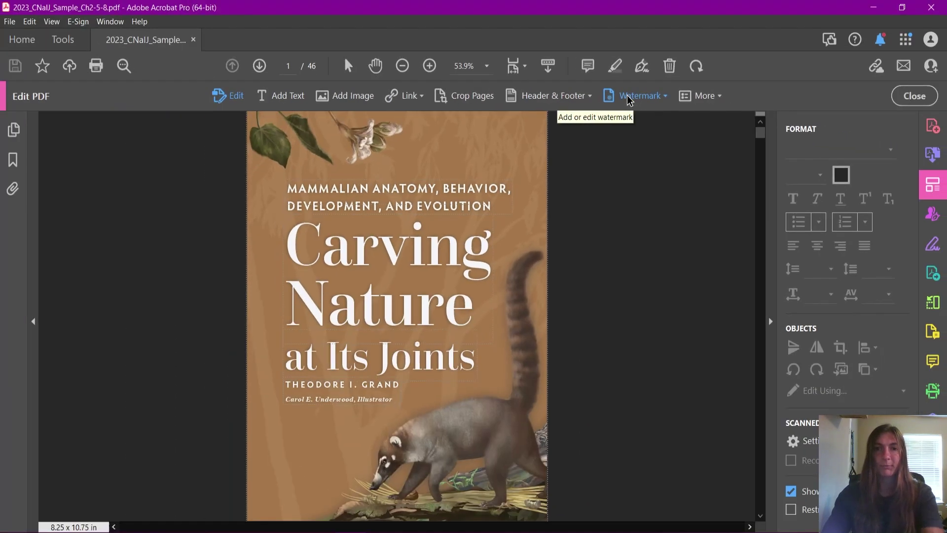
pyautogui.click(627, 98)
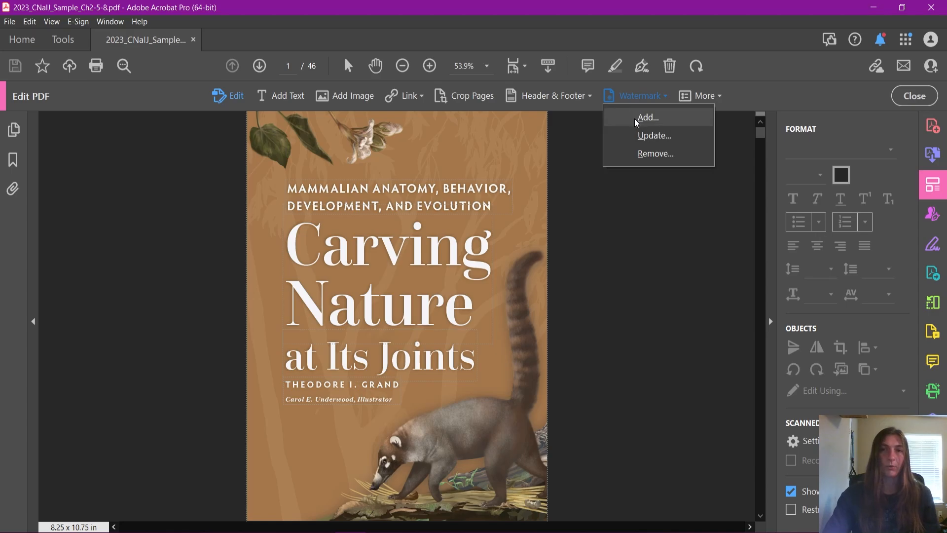
pyautogui.click(635, 120)
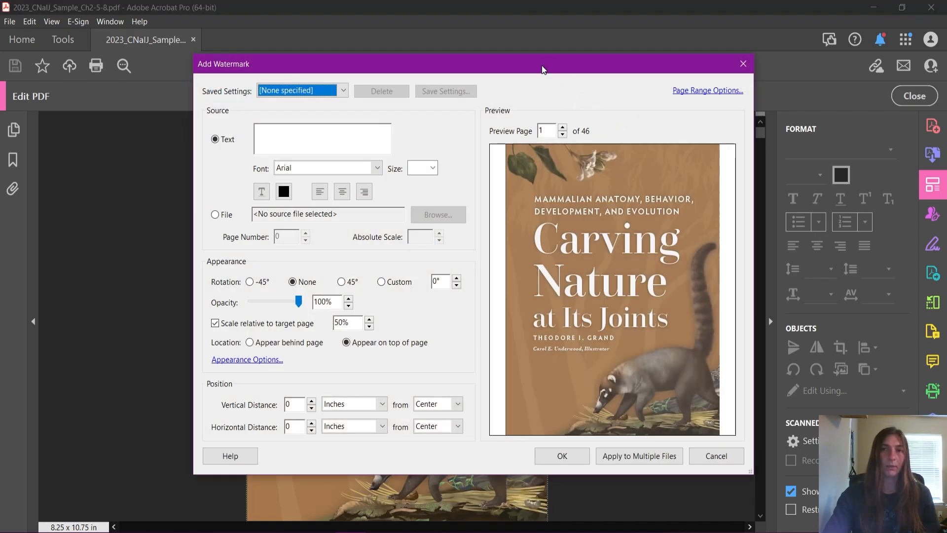
# Enter Science as the watermark text, then select it for replacement with Sample.
pyautogui.moveTo(541, 69); pyautogui.dragTo(532, 80)
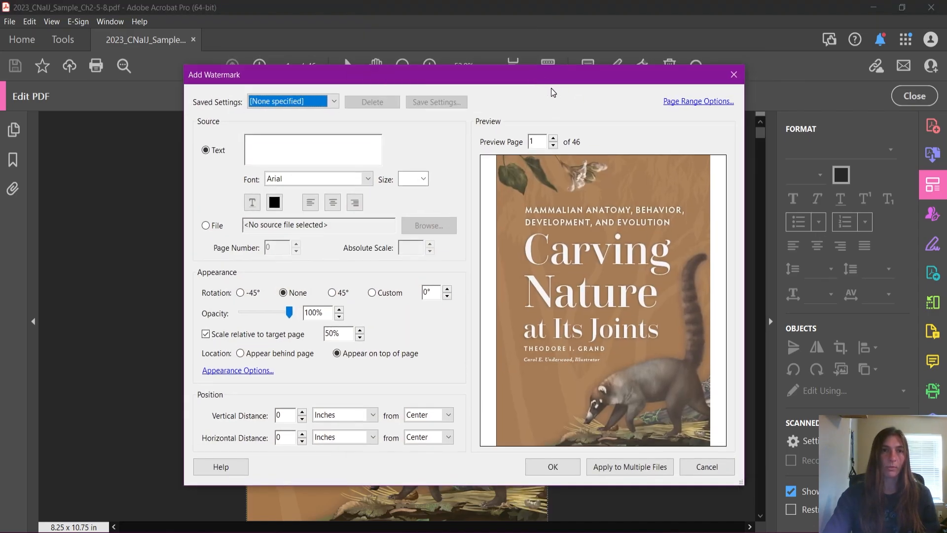
pyautogui.click(324, 152)
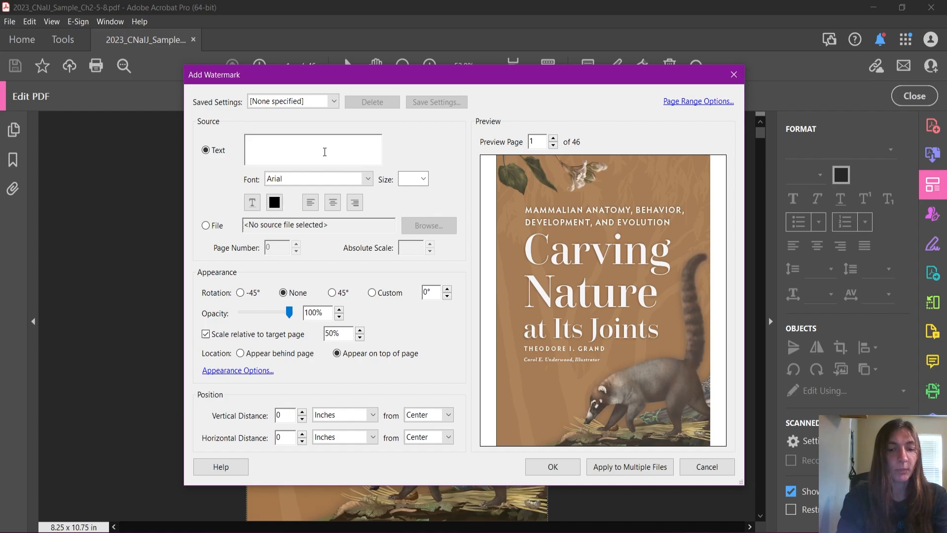
pyautogui.write('Science')
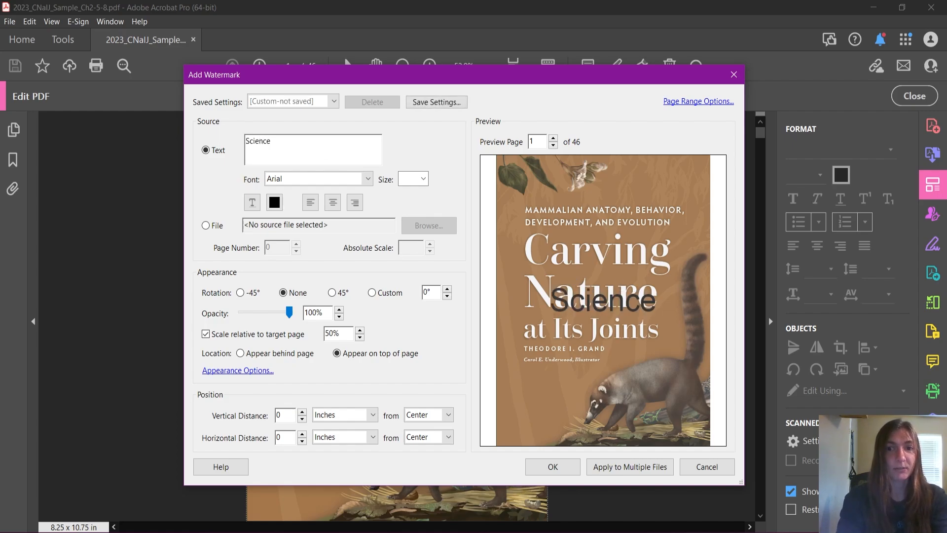
pyautogui.hotkey('ctrl', 'a')
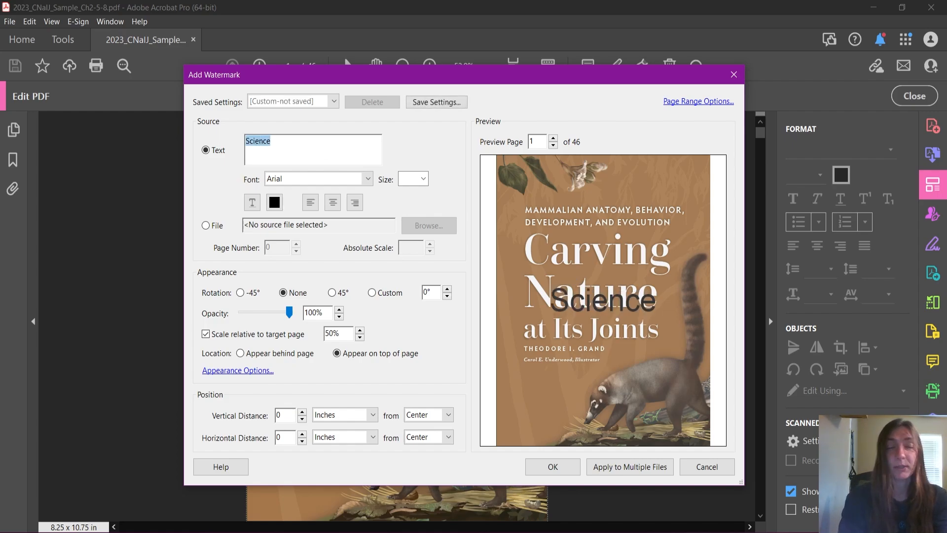
pyautogui.write('Sample')
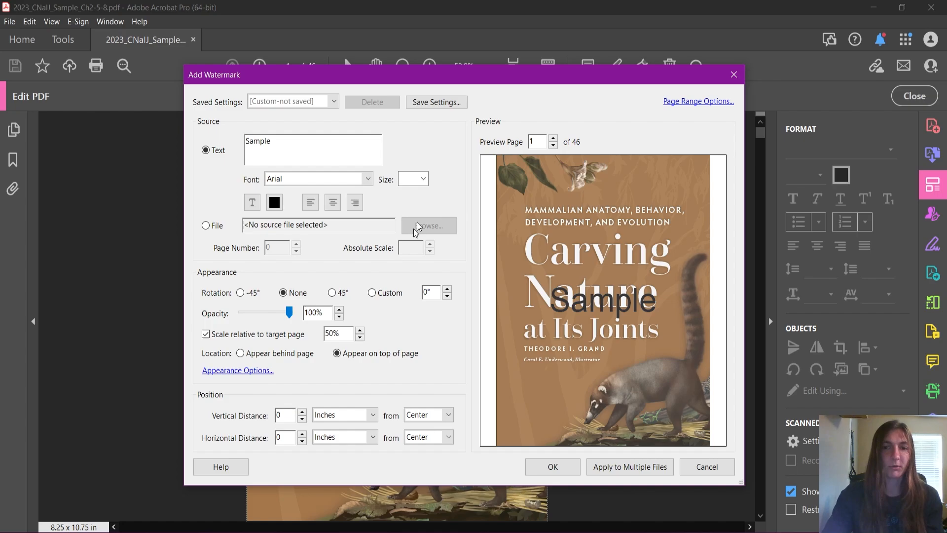
# Try the Hansen font, then settle on Montserrat Black Bold for the SAMPLE watermark.
pyautogui.click(368, 179)
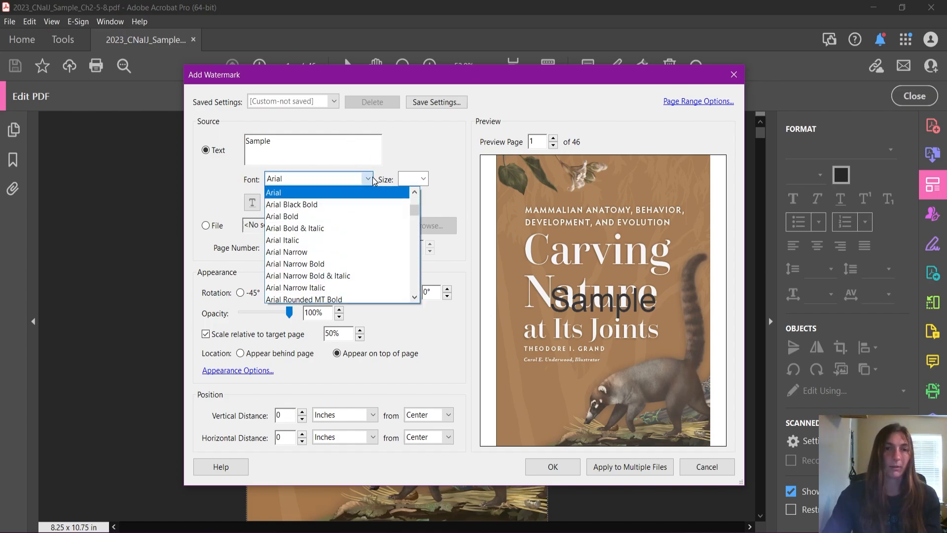
pyautogui.moveTo(415, 208); pyautogui.dragTo(417, 247)
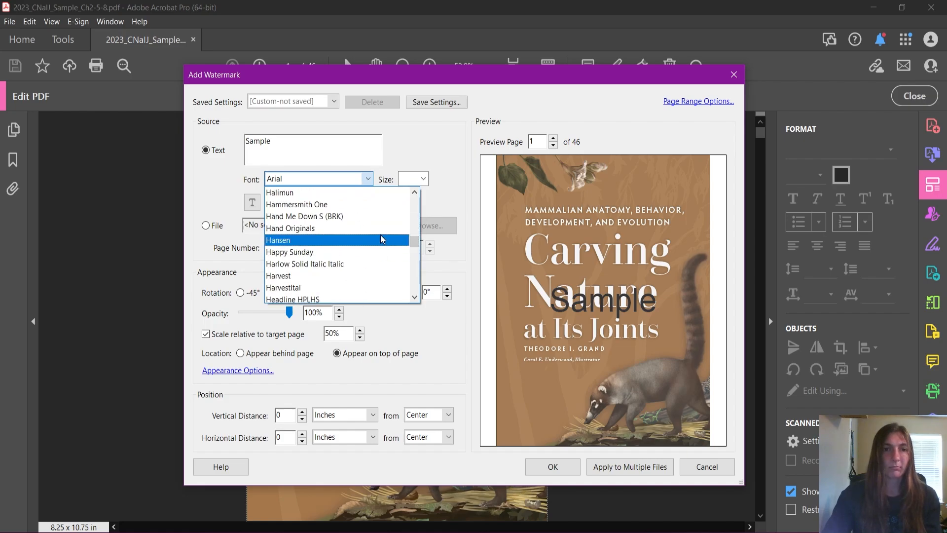
pyautogui.click(383, 240)
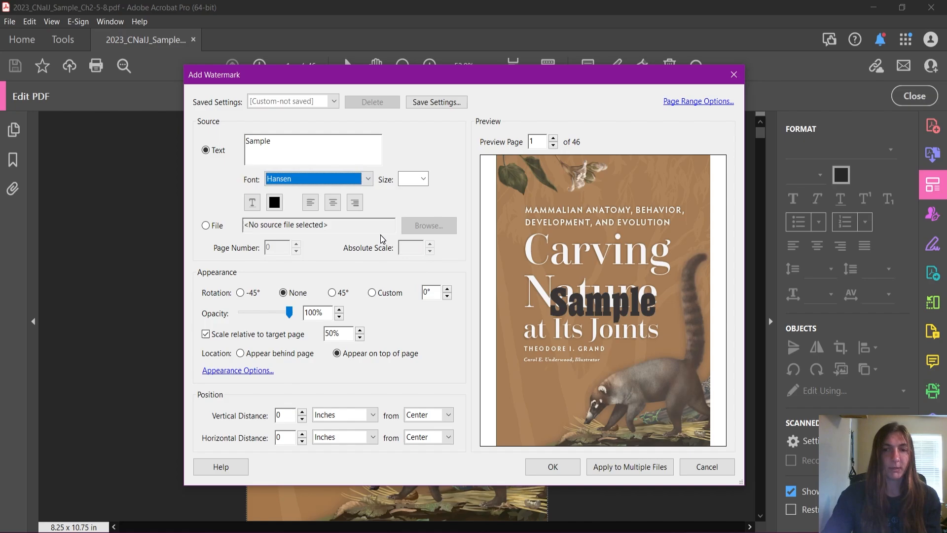
pyautogui.click(368, 179)
pyautogui.click(319, 145)
pyautogui.click(368, 179)
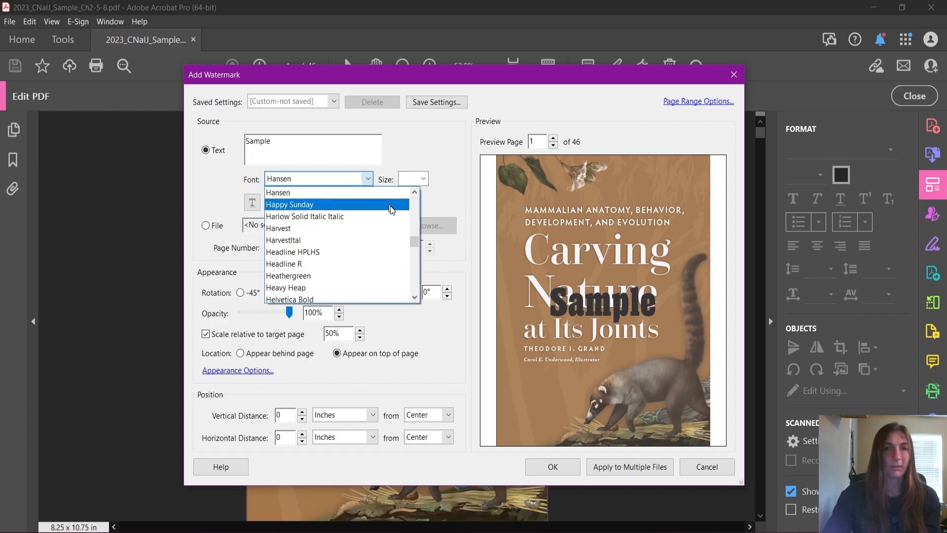
pyautogui.write('Mont')
pyautogui.hotkey('shift', 'Tab')
pyautogui.write('SAMPLE')
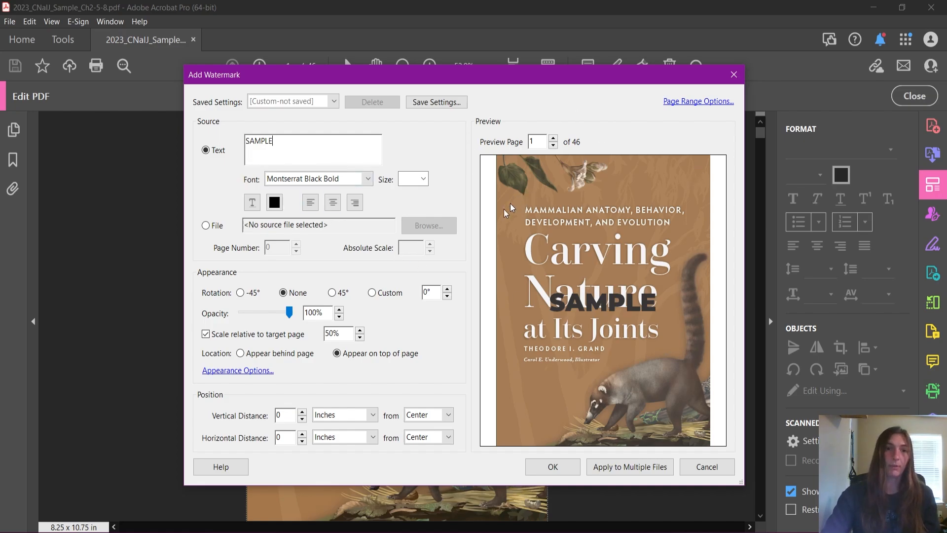
# Colour the watermark dark green and adjust its rotation through 45° and 30° to 15°.
pyautogui.click(274, 203)
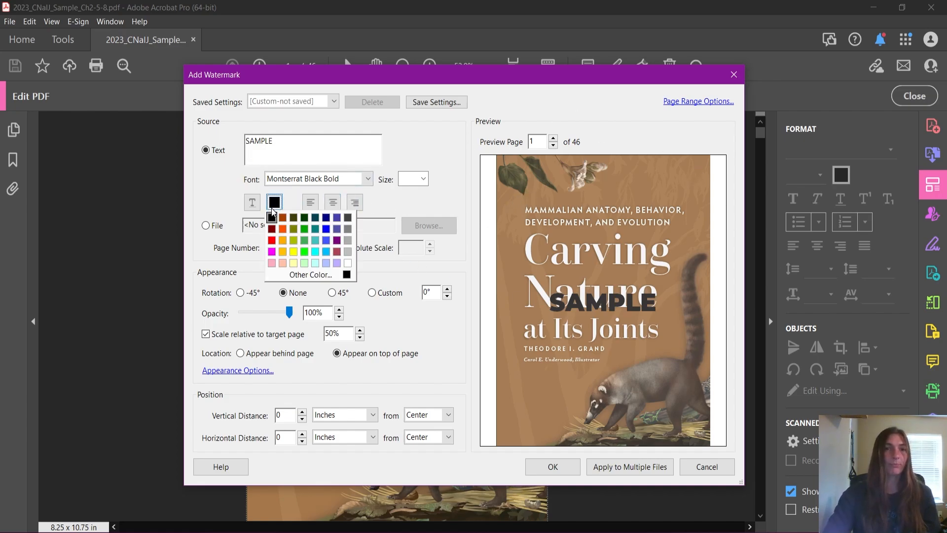
pyautogui.click(303, 217)
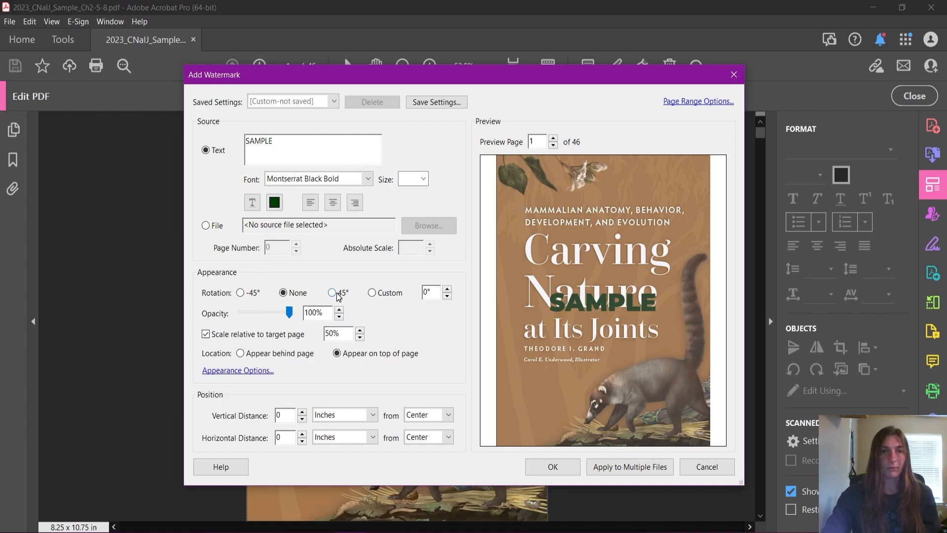
pyautogui.click(332, 293)
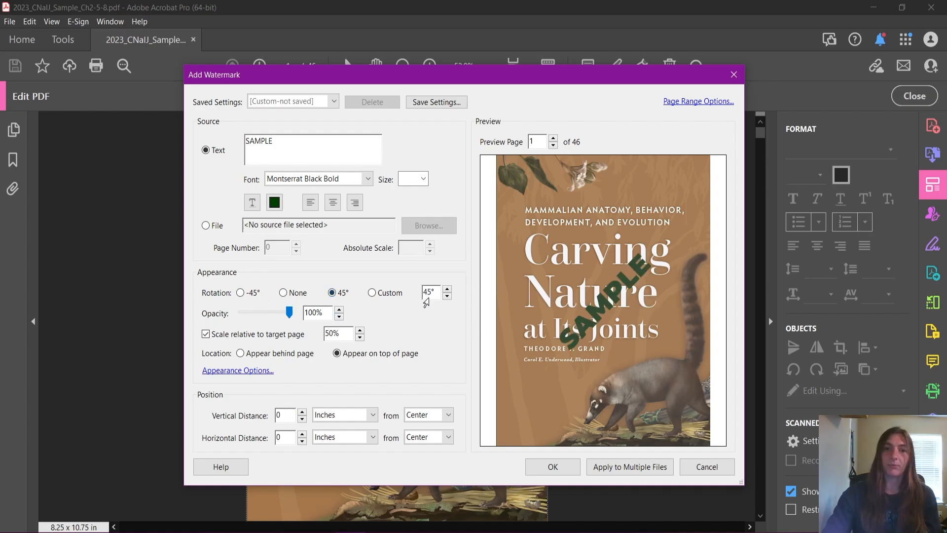
pyautogui.doubleClick(437, 289)
pyautogui.write('30')
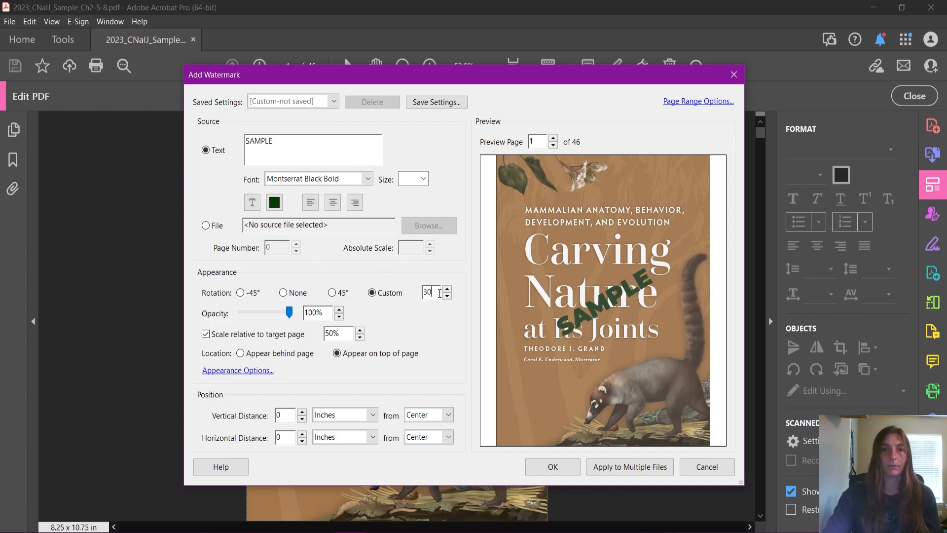
pyautogui.moveTo(438, 292); pyautogui.dragTo(416, 293)
pyautogui.write('15')
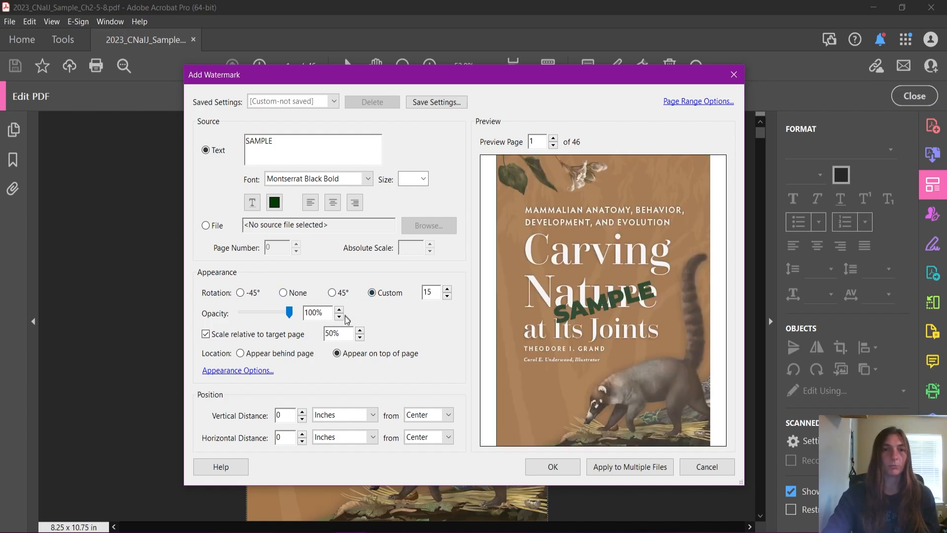
# Raise the text size through 48 and 72 to a custom 100 points.
pyautogui.click(423, 178)
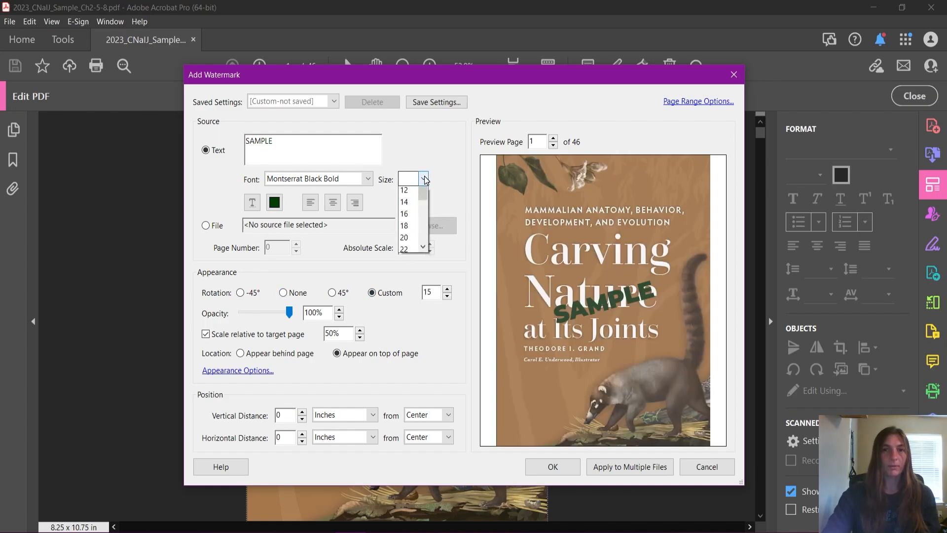
pyautogui.moveTo(426, 244); pyautogui.dragTo(424, 289)
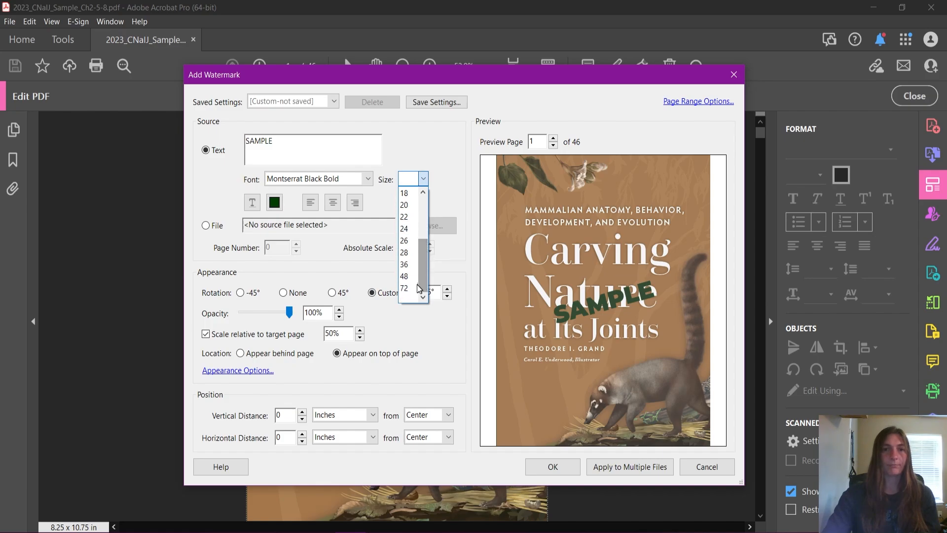
pyautogui.click(404, 275)
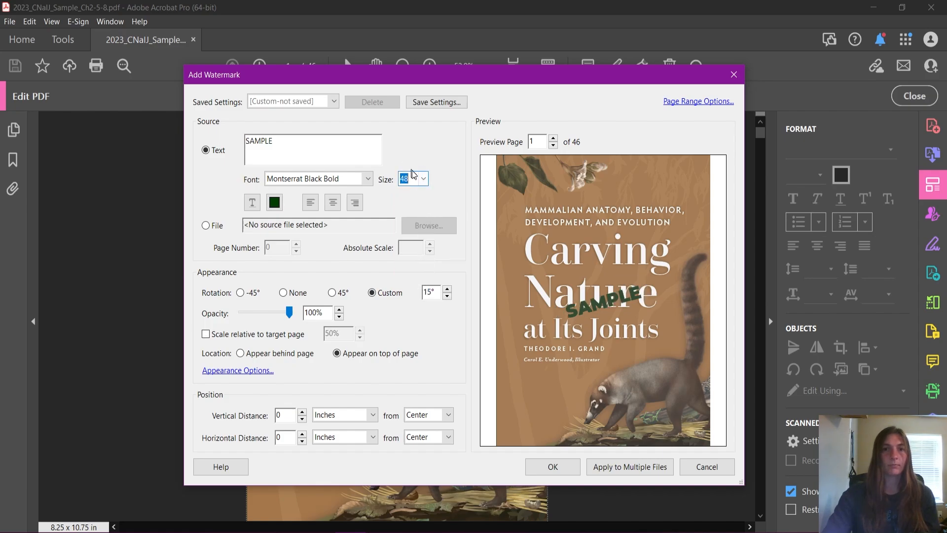
pyautogui.click(422, 179)
pyautogui.click(407, 291)
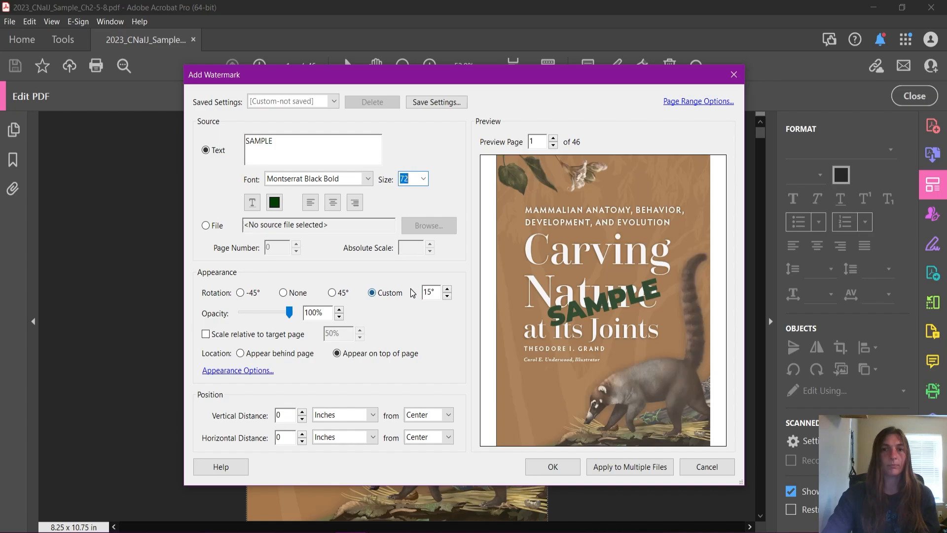
pyautogui.press('BackSpace')
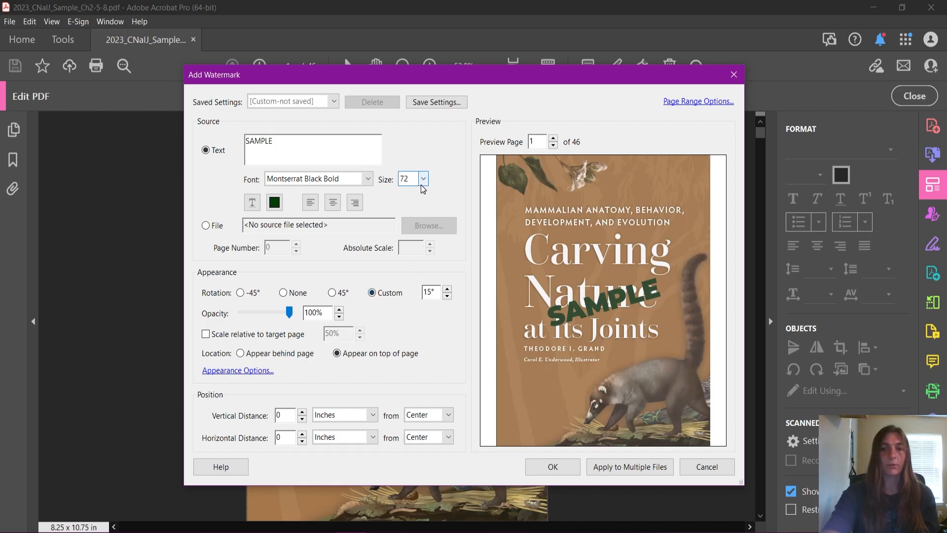
pyautogui.write('100')
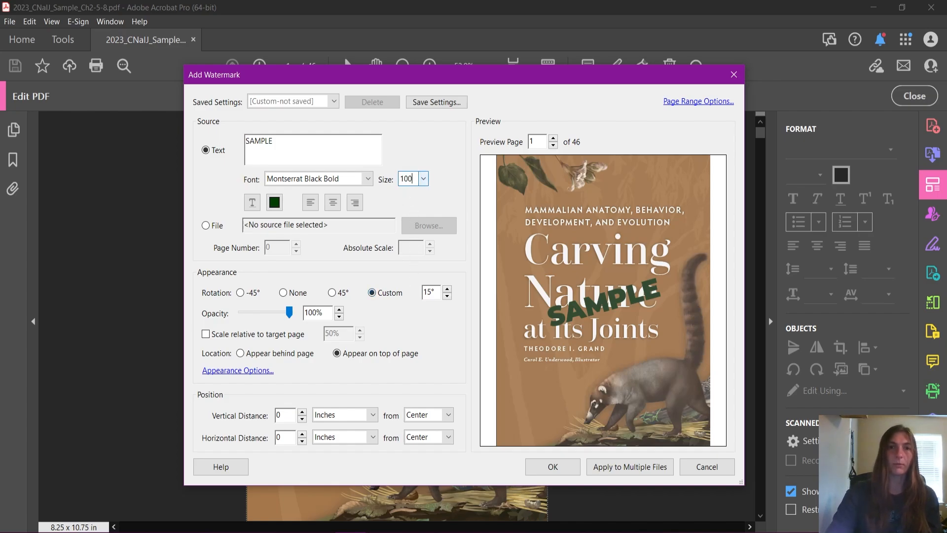
pyautogui.click(374, 154)
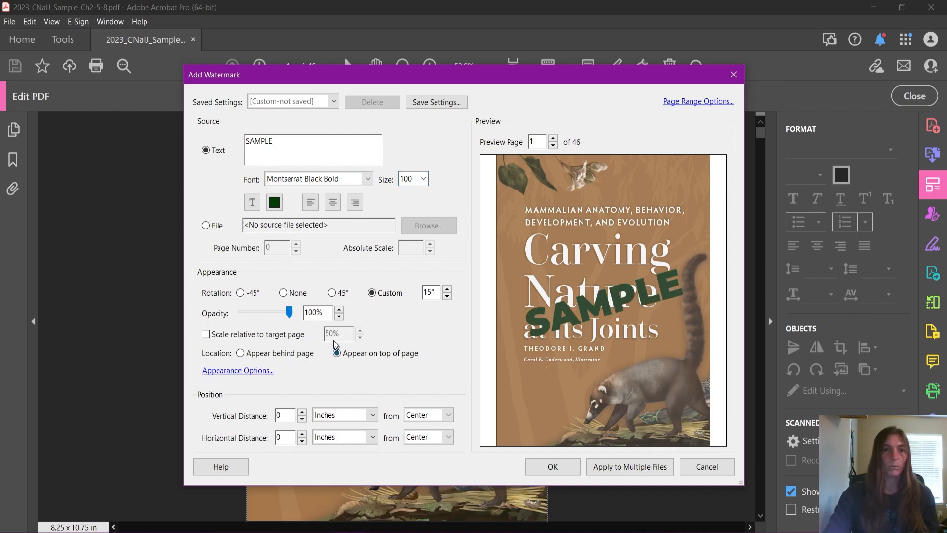
# Lower the watermark opacity to exactly 50%.
pyautogui.moveTo(288, 312); pyautogui.dragTo(271, 312)
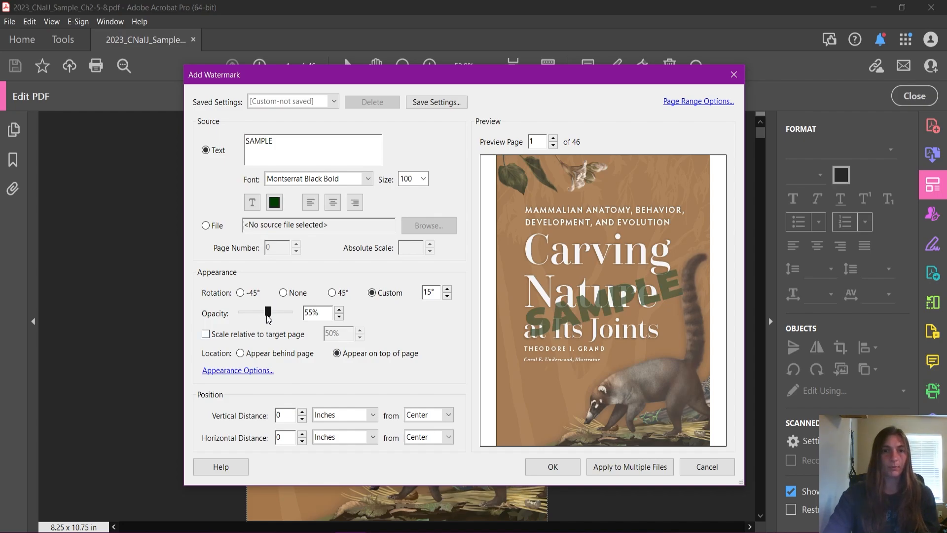
pyautogui.click(266, 312)
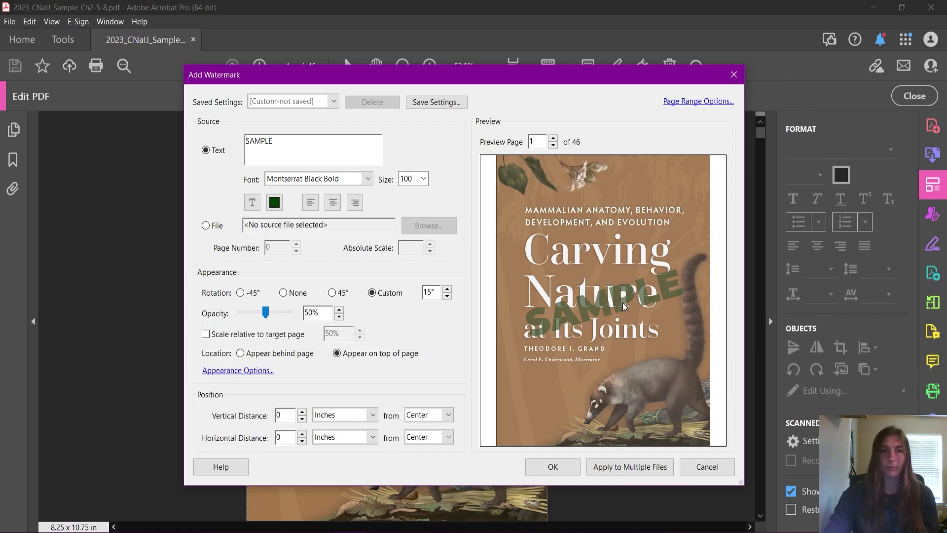
# Step the preview forward through later pages up to the Chapter 2 page.
pyautogui.click(553, 139)
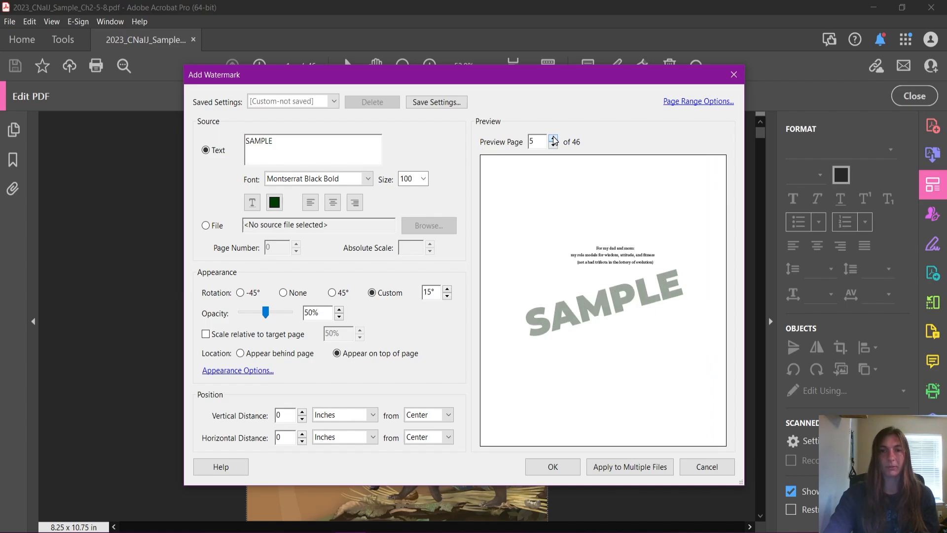
pyautogui.click(553, 139)
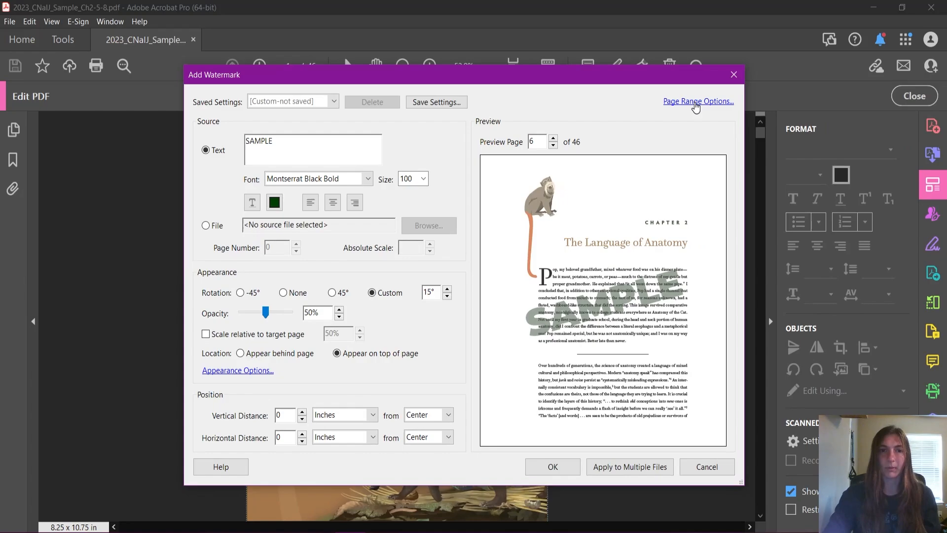
# Restrict the watermark to pages 1 to 1 in Page Range Options and check an earlier page.
pyautogui.click(695, 102)
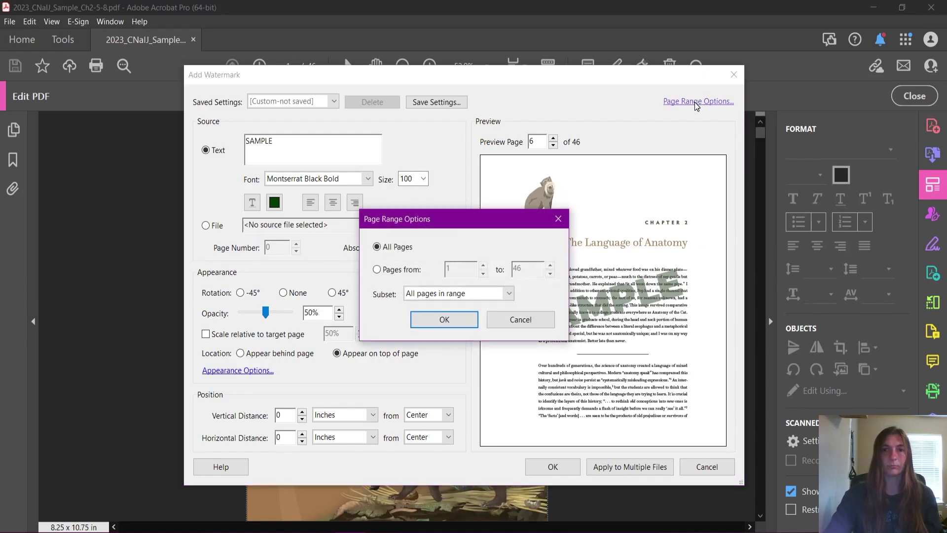
pyautogui.click(392, 271)
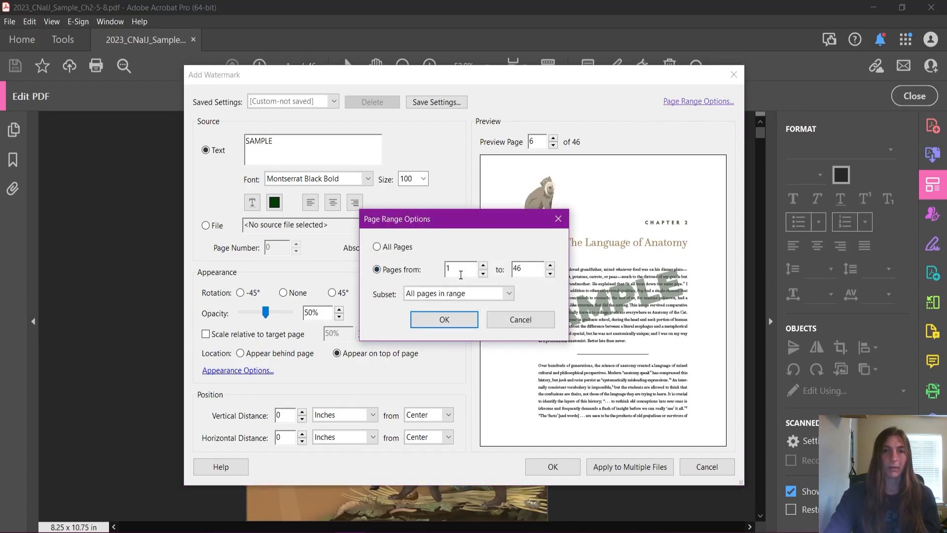
pyautogui.doubleClick(517, 268)
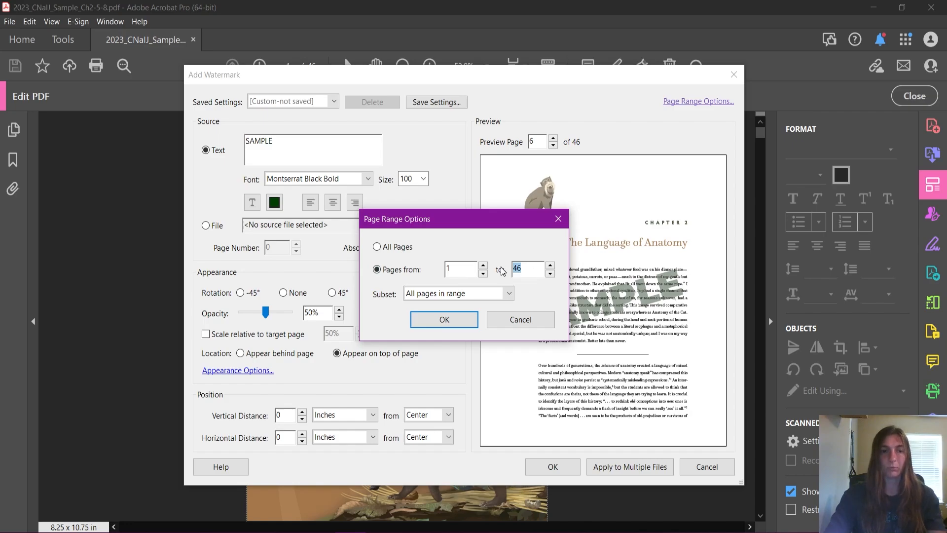
pyautogui.write('1')
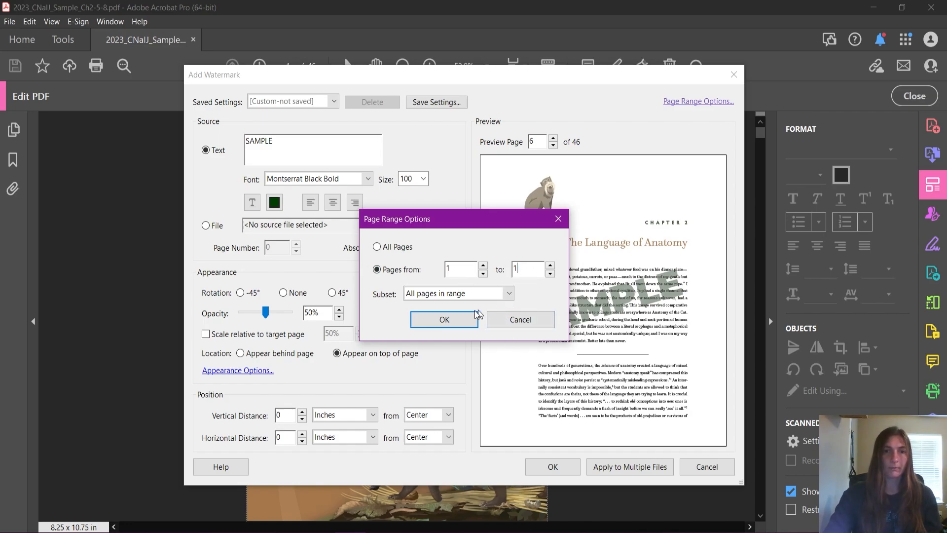
pyautogui.click(450, 319)
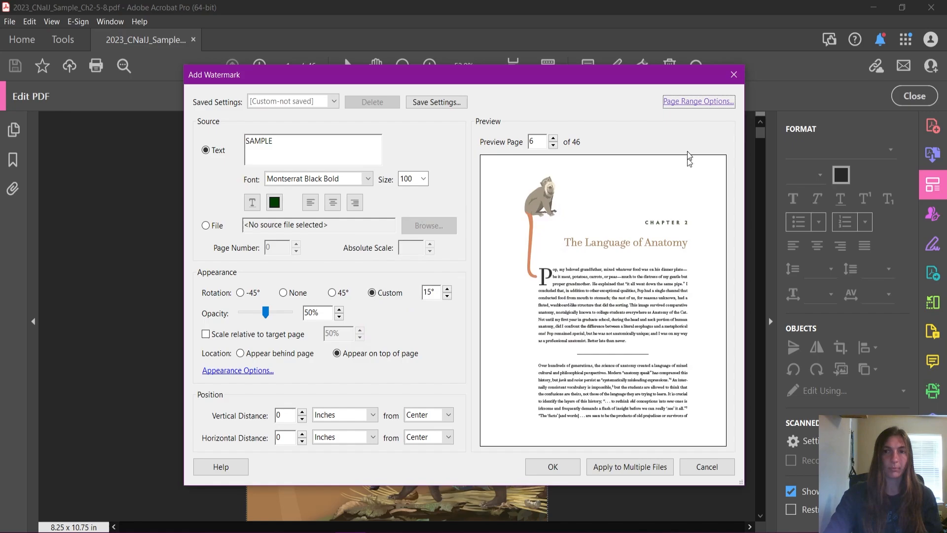
pyautogui.click(553, 145)
# Set the vertical distance from centre to 5 inches, then correct it to 1 inch.
pyautogui.click(553, 146)
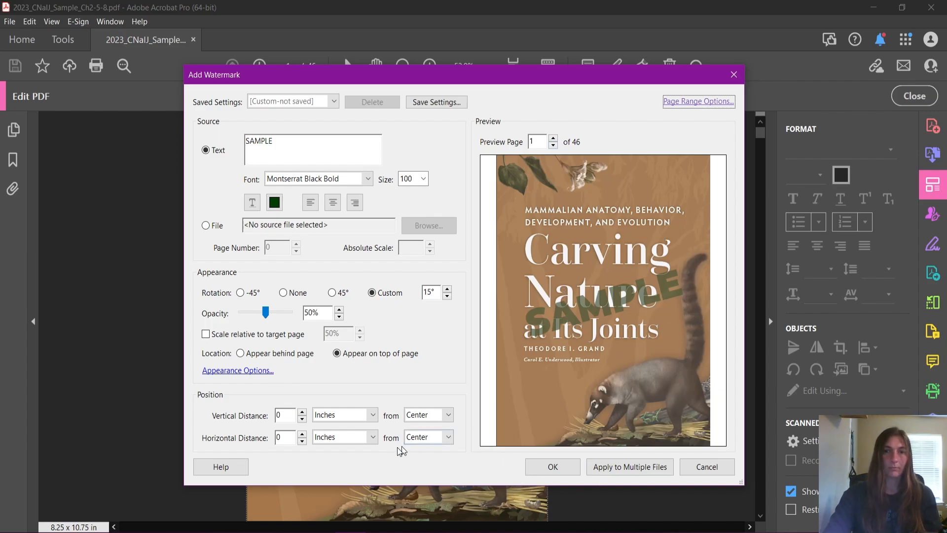
pyautogui.click(302, 412)
pyautogui.doubleClick(285, 419)
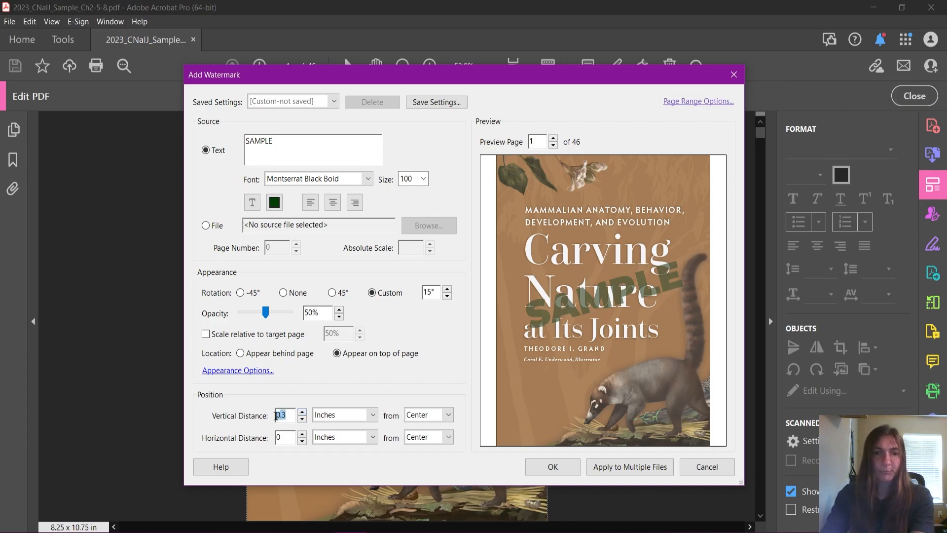
pyautogui.write('5')
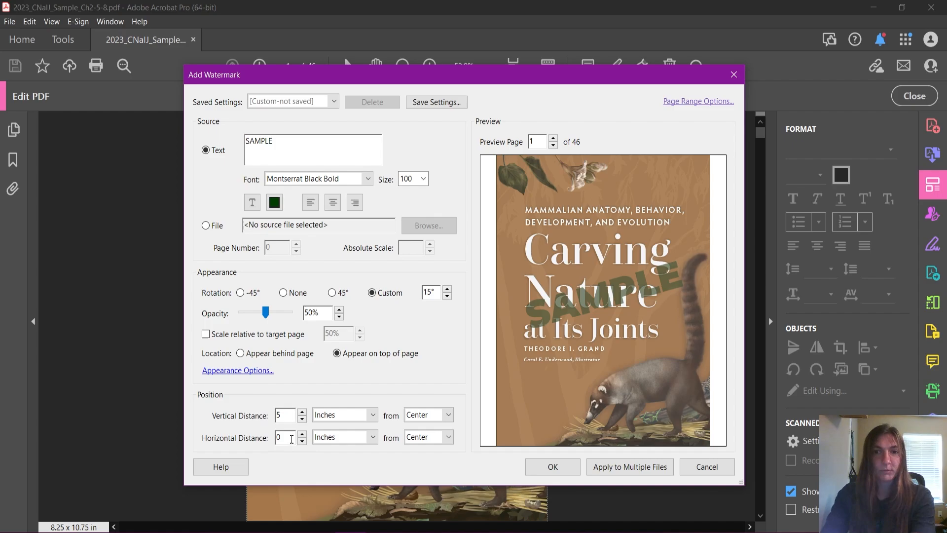
pyautogui.click(292, 438)
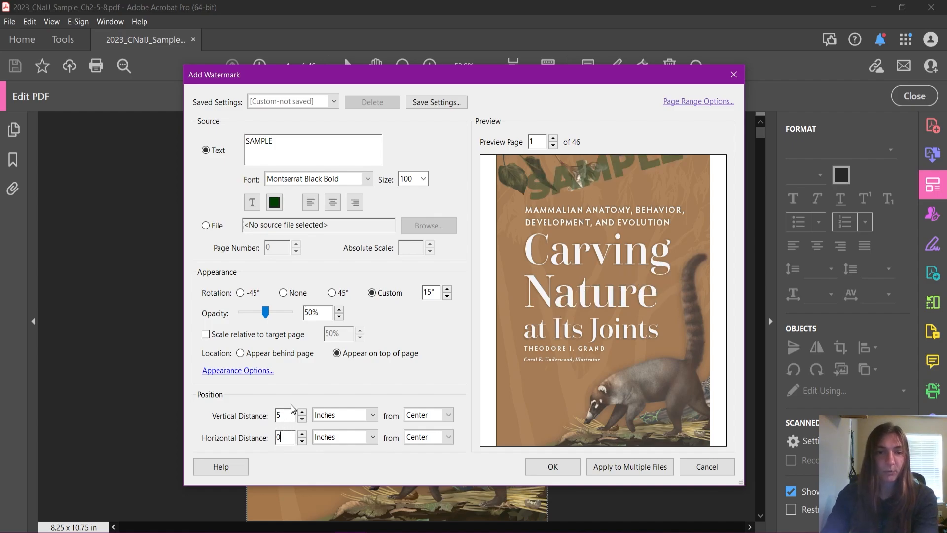
pyautogui.moveTo(293, 413); pyautogui.dragTo(271, 414)
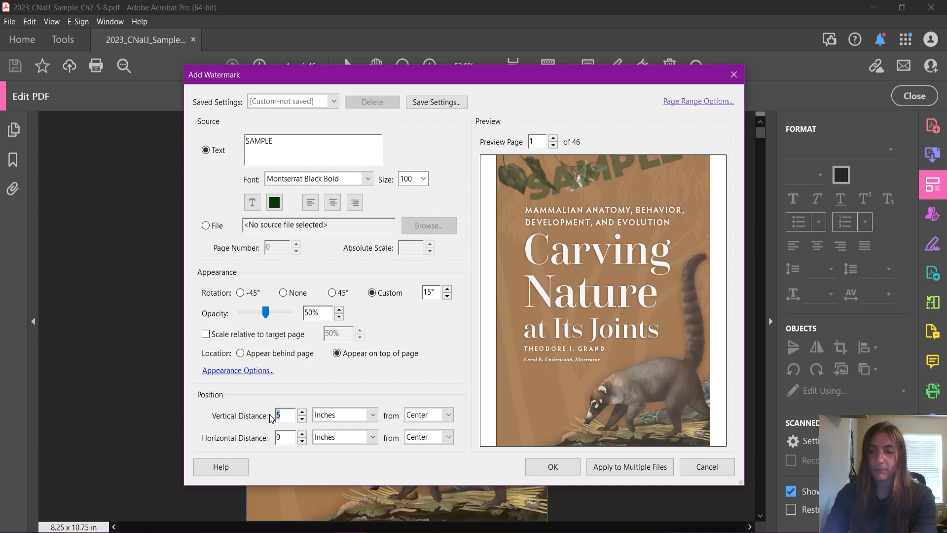
pyautogui.write('1')
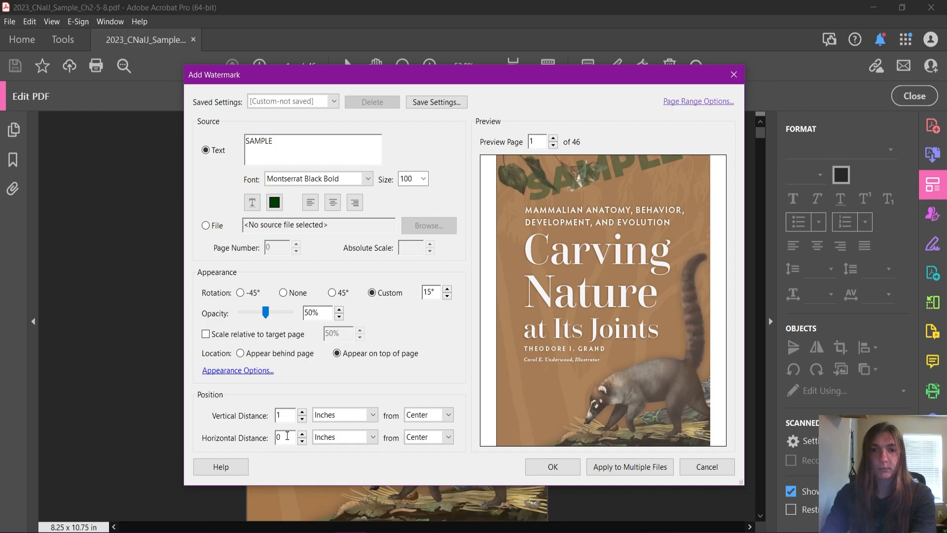
pyautogui.click(287, 436)
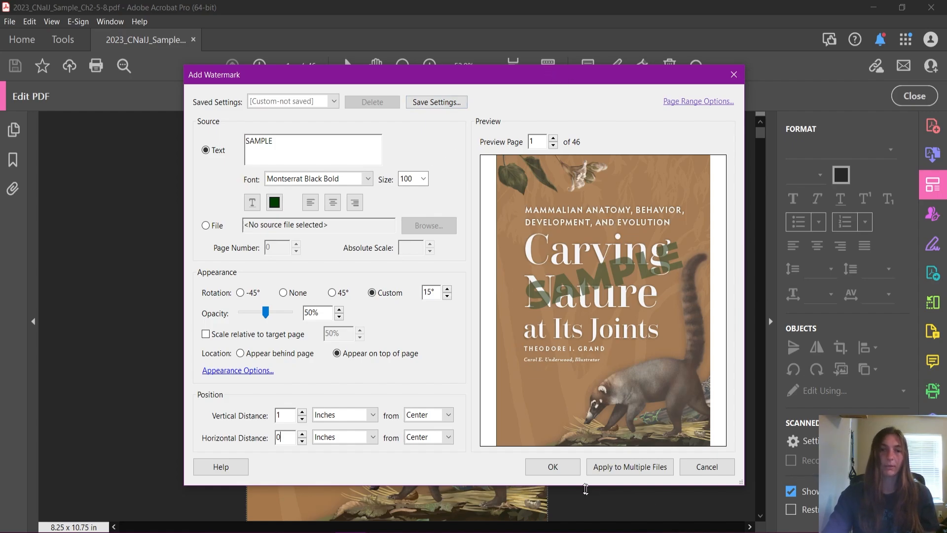
# Confirm the Add Watermark dialog to apply SAMPLE to the cover.
pyautogui.click(567, 471)
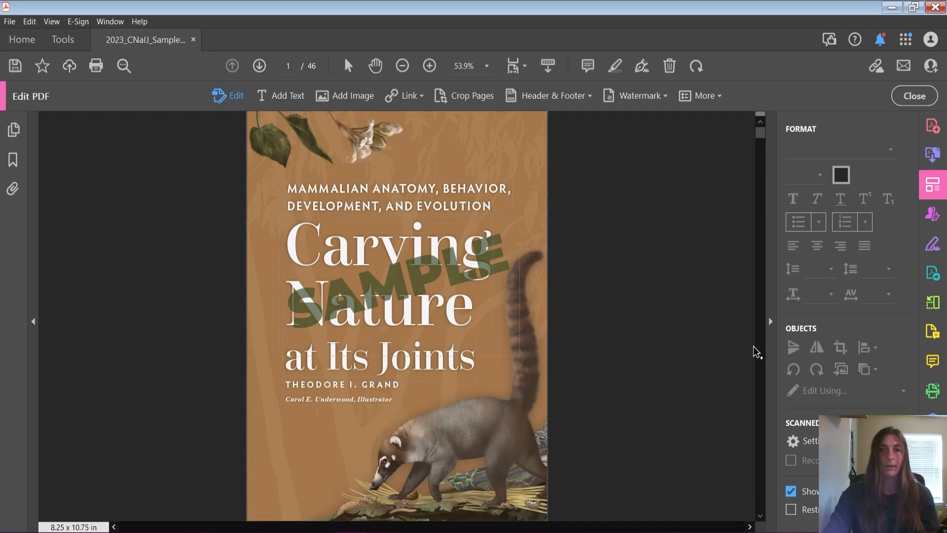
pyautogui.scroll(-5, 758, 349)
pyautogui.scroll(-5, 758, 348)
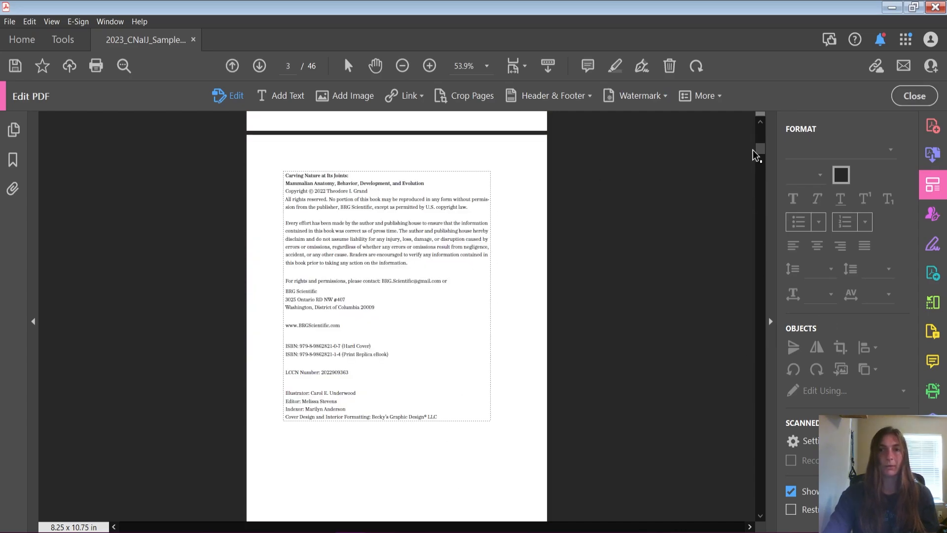
pyautogui.moveTo(756, 145); pyautogui.dragTo(758, 127)
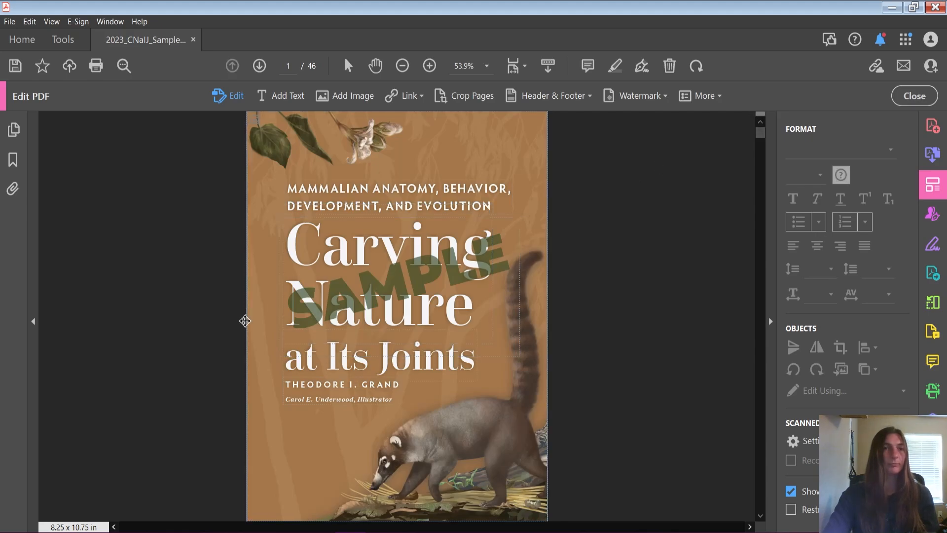